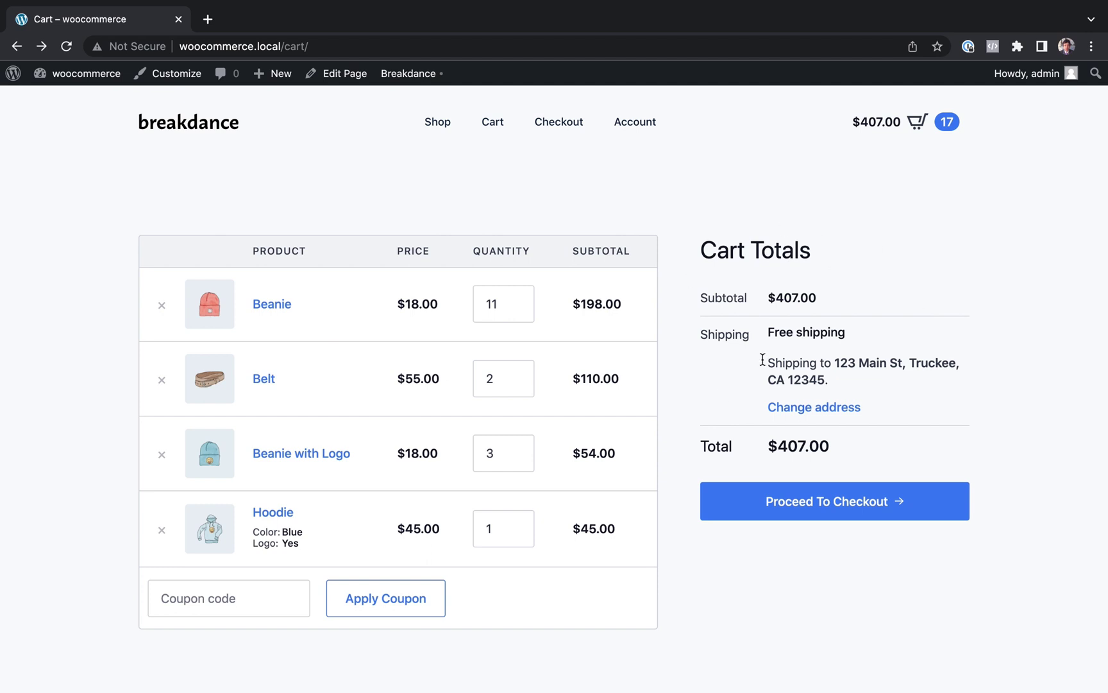
# Open the Cart page from the admin bar and launch it in the Breakdance builder.
pyautogui.scroll(-1, 722, 269)
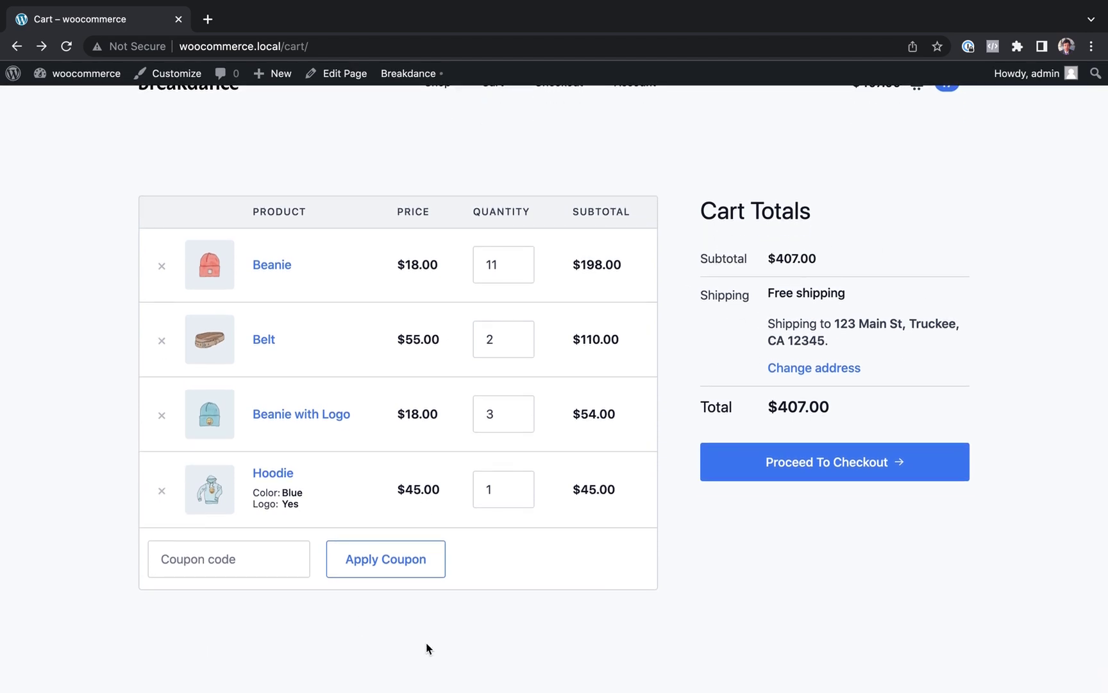
pyautogui.scroll(1, 542, 637)
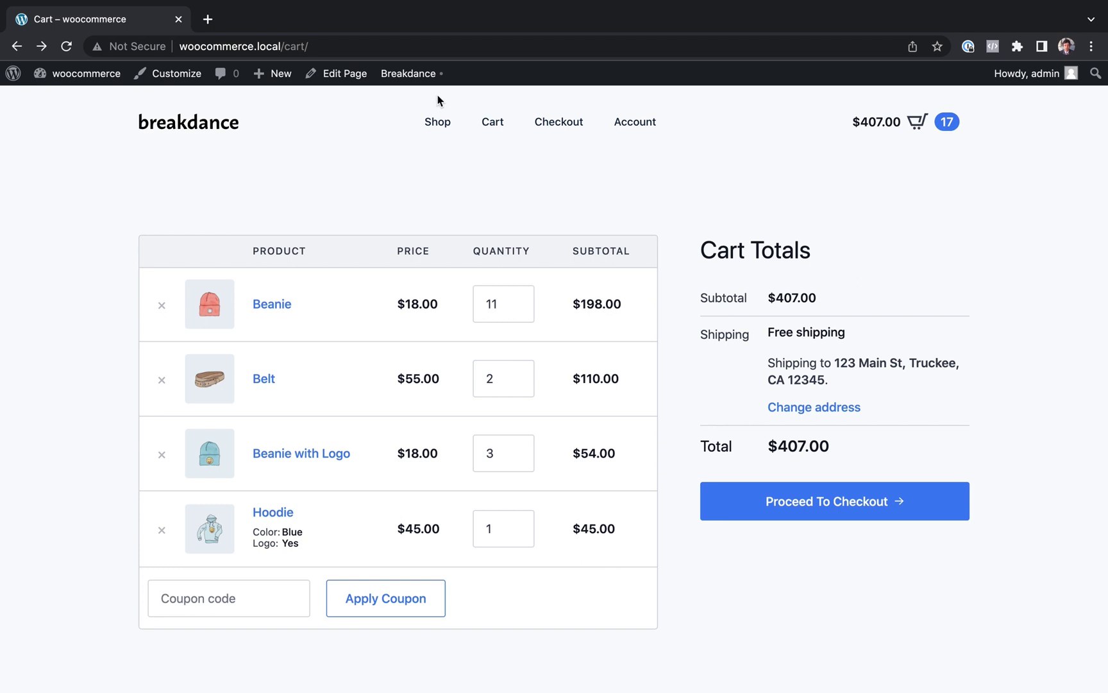
pyautogui.moveTo(426, 76)
pyautogui.click(397, 104)
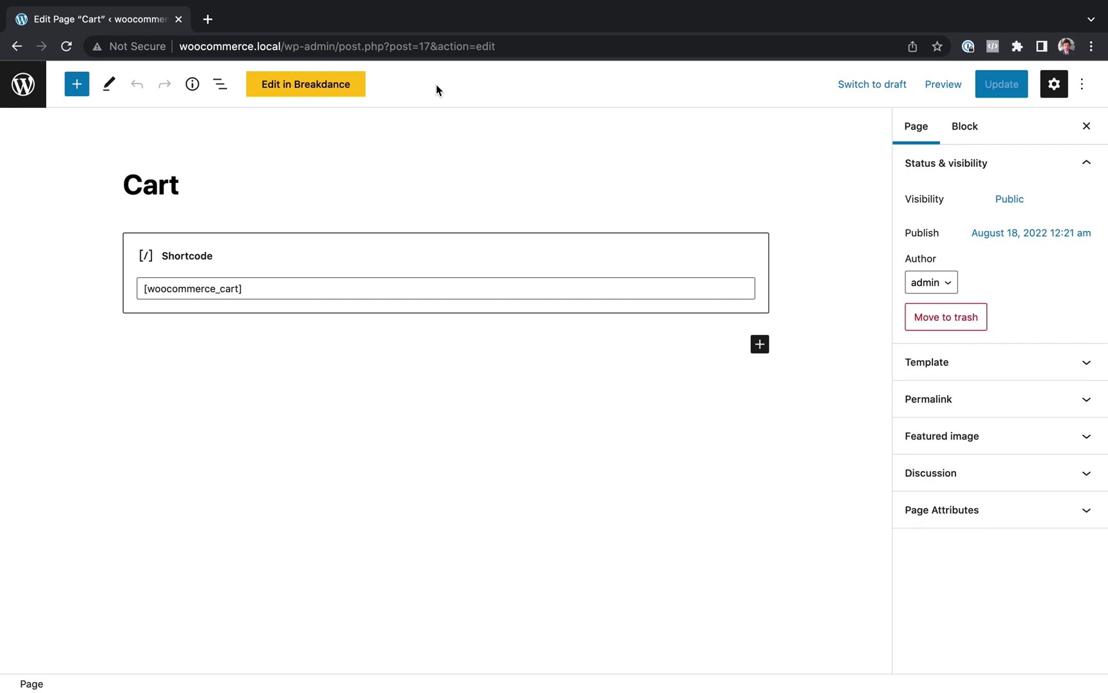
pyautogui.click(292, 86)
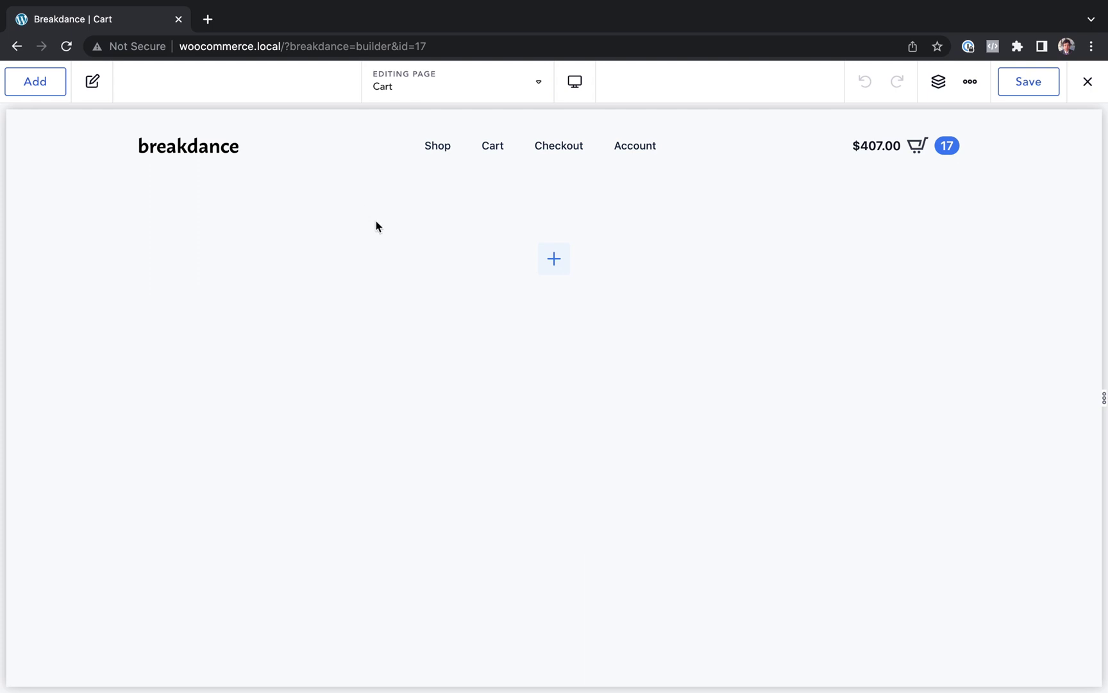
# Drag a 'cart page' element onto the canvas, showing the four-product table and $407.00 totals.
pyautogui.click(24, 81)
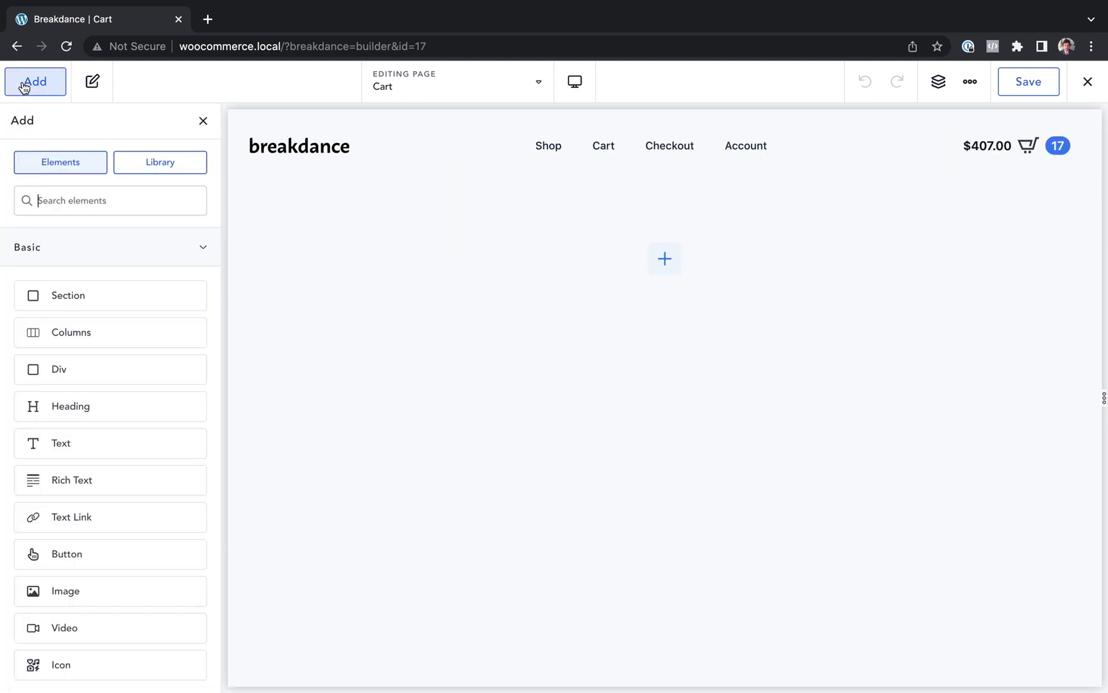
pyautogui.write('cart page')
pyautogui.moveTo(79, 256); pyautogui.dragTo(438, 298)
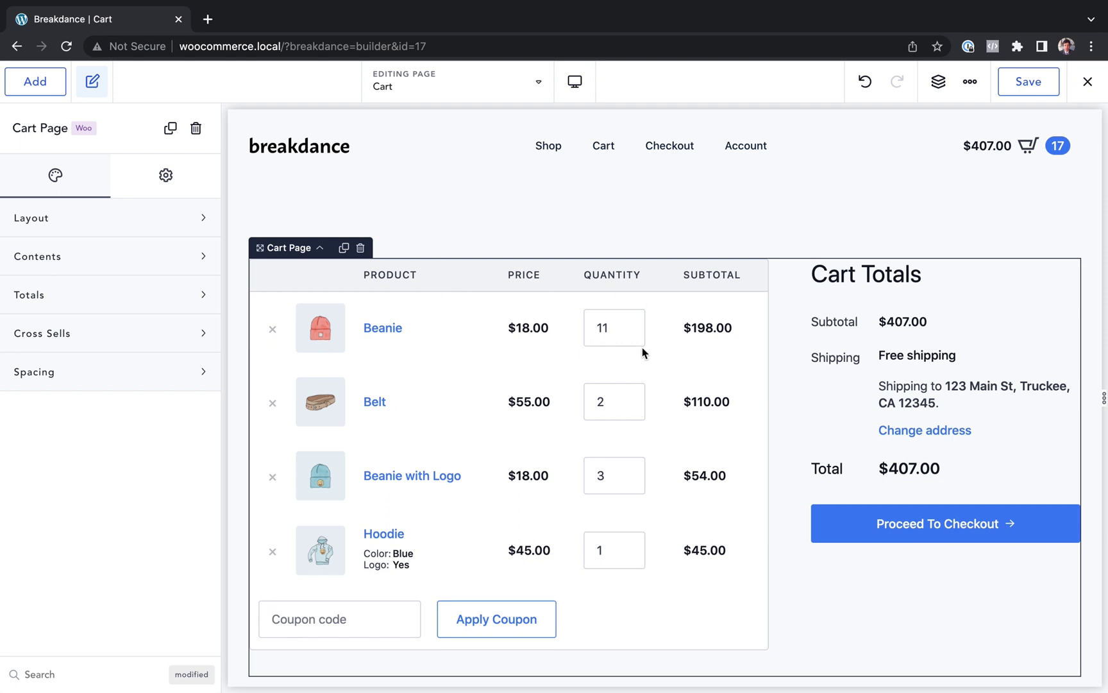
pyautogui.scroll(-1, 641, 347)
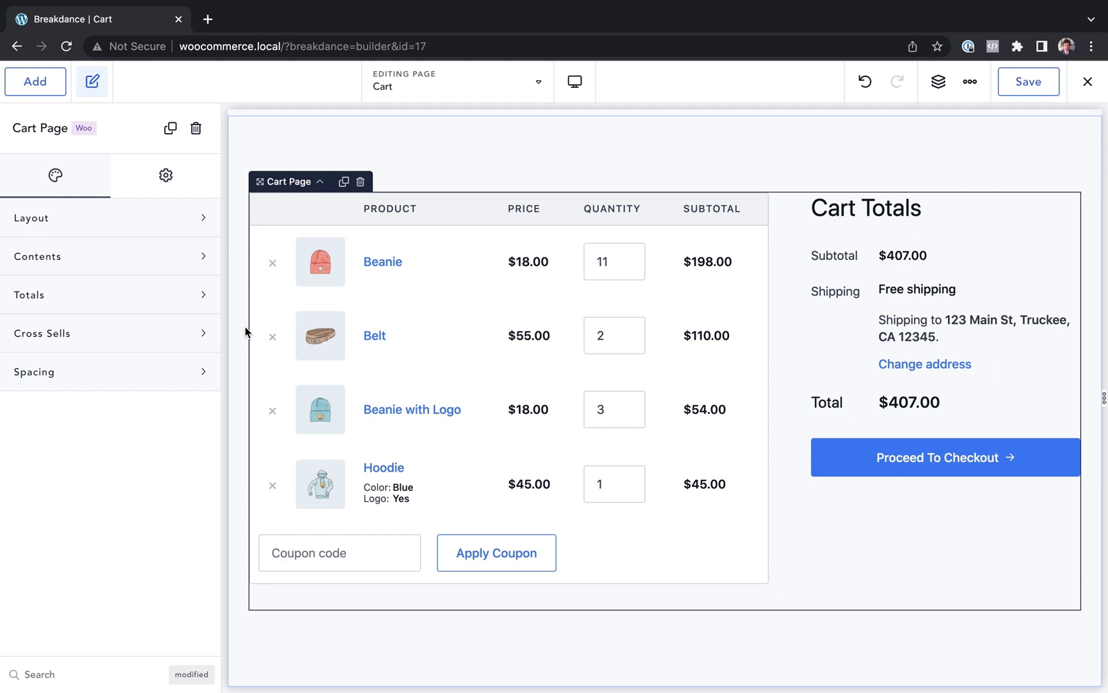
pyautogui.click(970, 82)
pyautogui.click(989, 127)
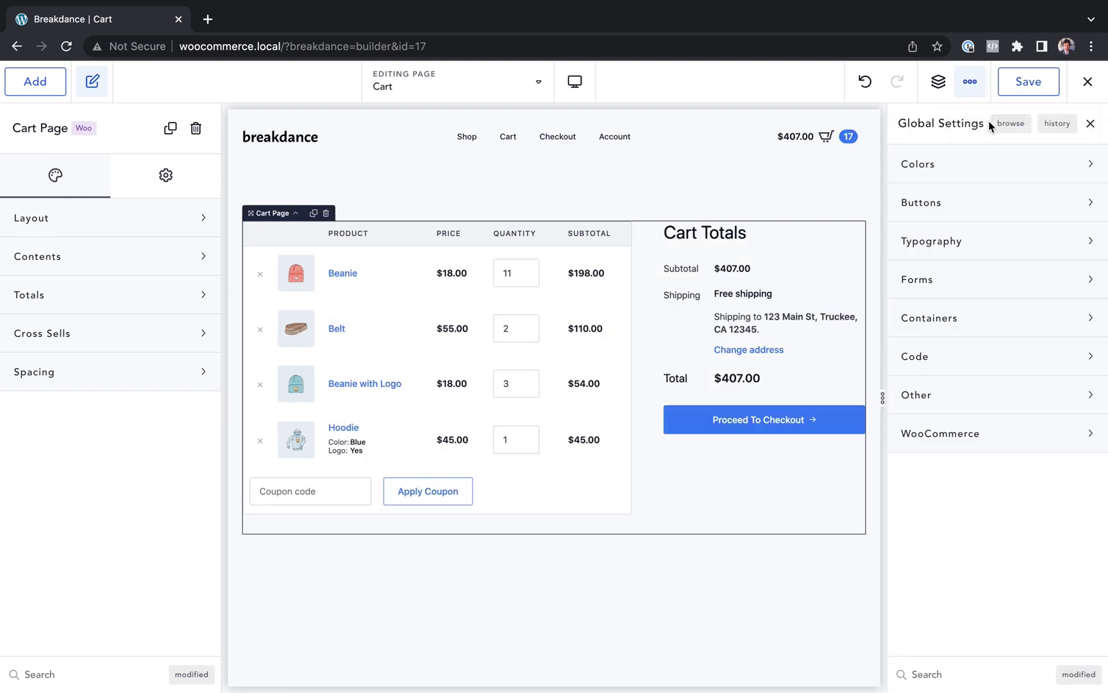
pyautogui.click(979, 429)
pyautogui.click(1069, 490)
pyautogui.click(1075, 499)
pyautogui.moveTo(1045, 505); pyautogui.dragTo(1062, 464)
pyautogui.click(1064, 459)
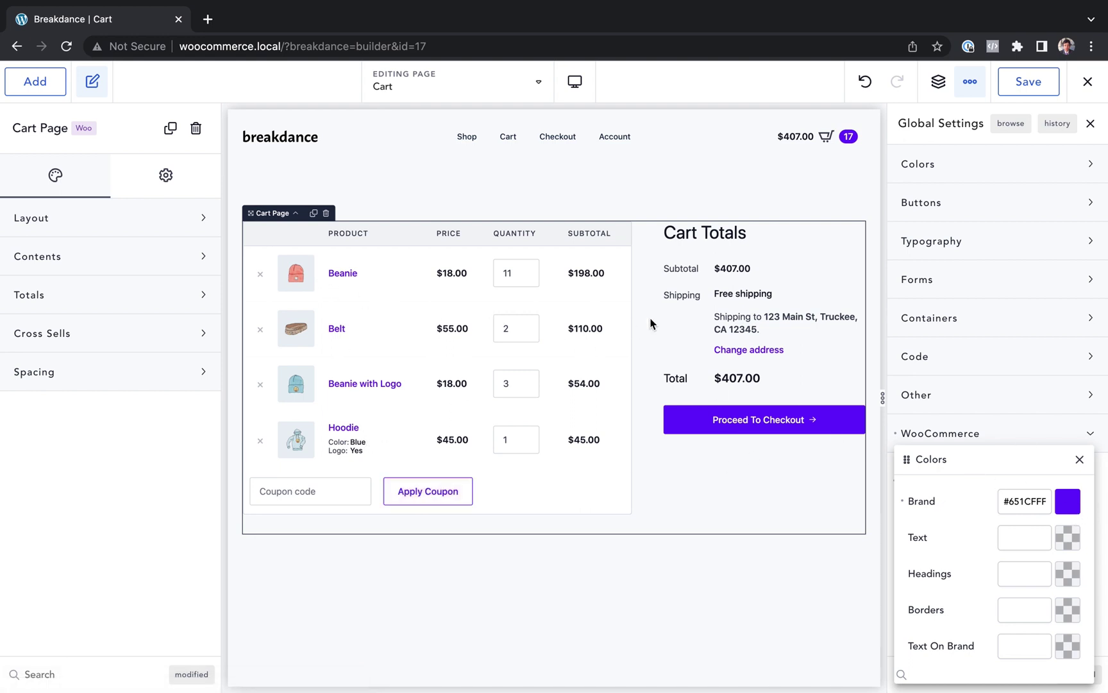
pyautogui.click(1081, 459)
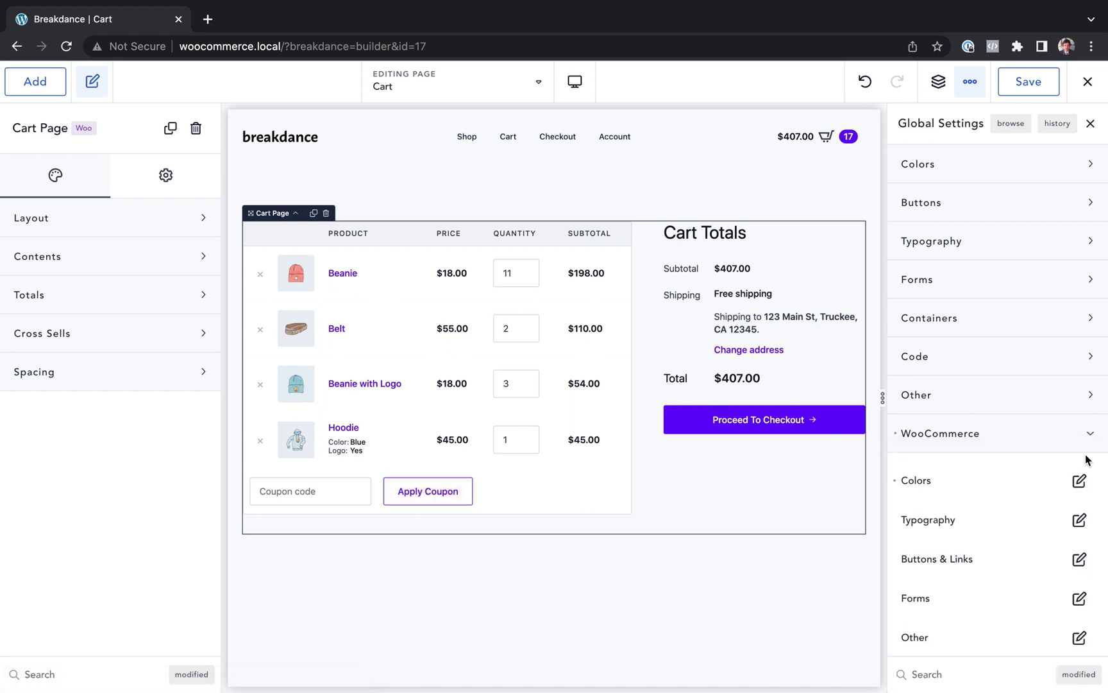
pyautogui.click(941, 435)
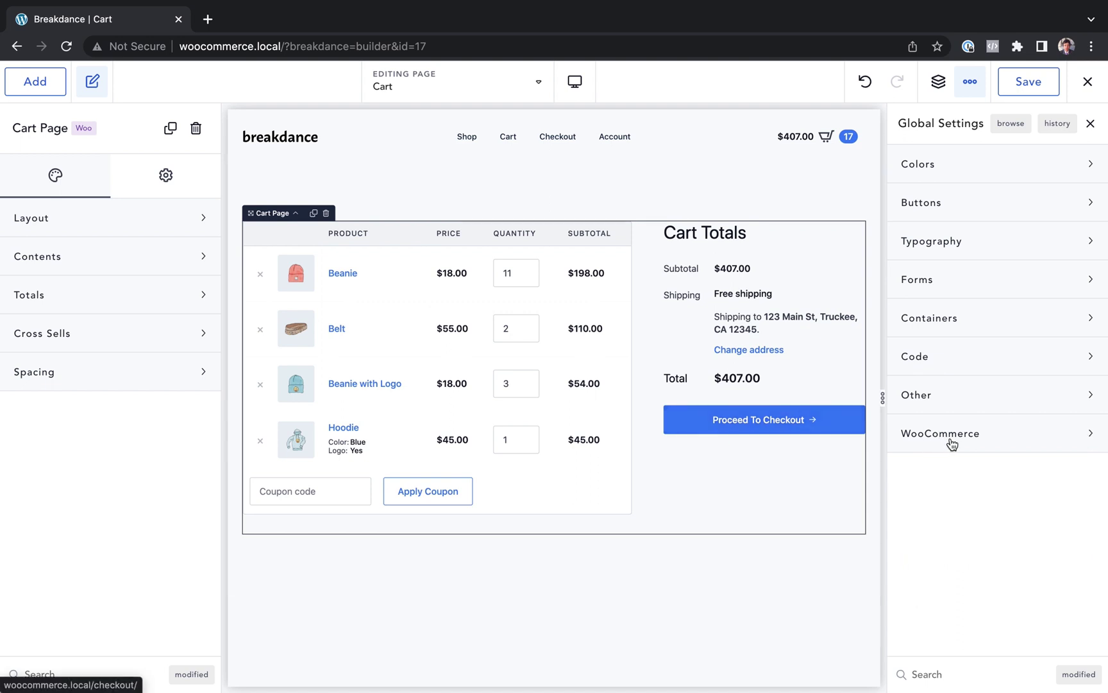
pyautogui.click(1090, 124)
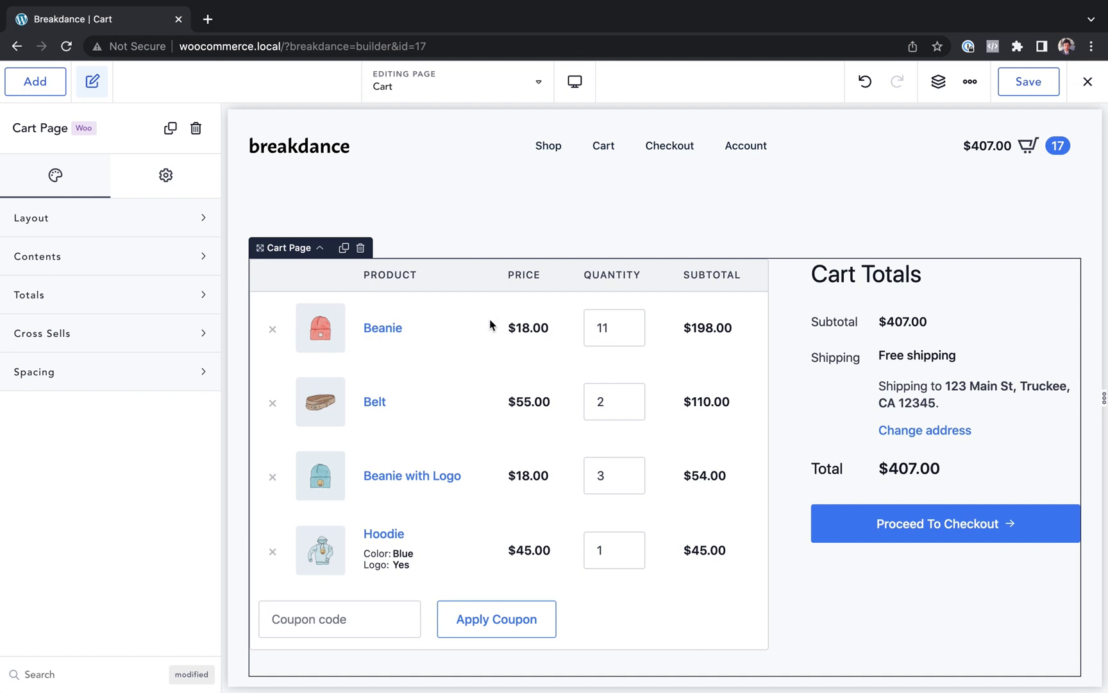
# Set the Cart Page layout to Stack Vertically At: Desktop.
pyautogui.click(154, 221)
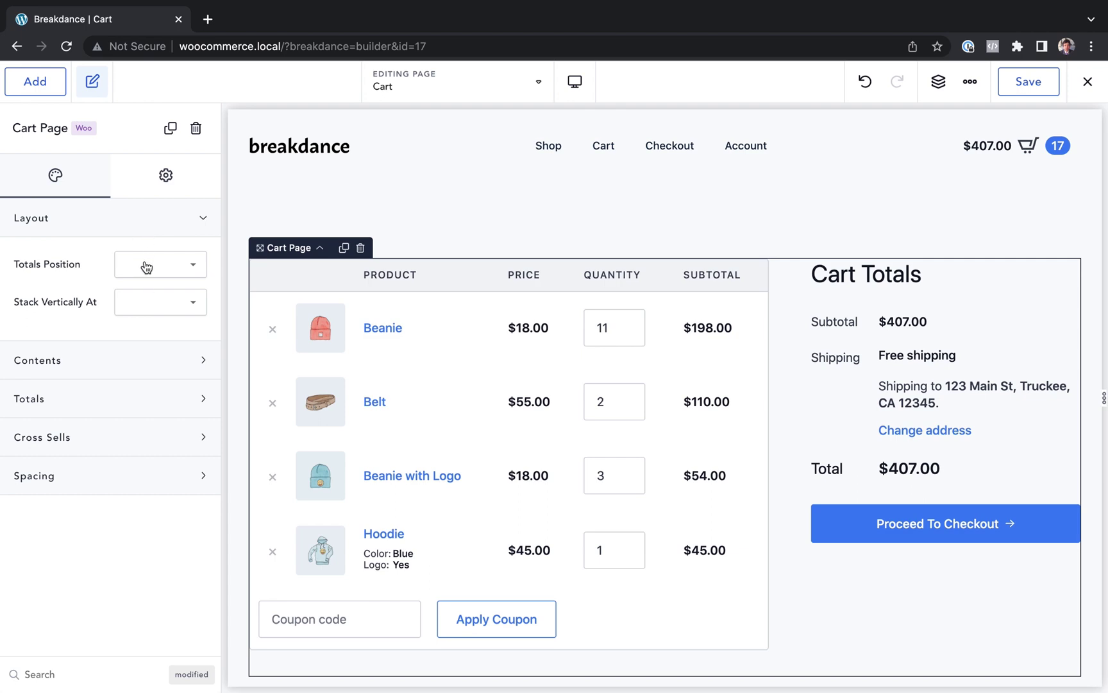
pyautogui.click(147, 304)
pyautogui.click(144, 314)
pyautogui.scroll(-5, 507, 446)
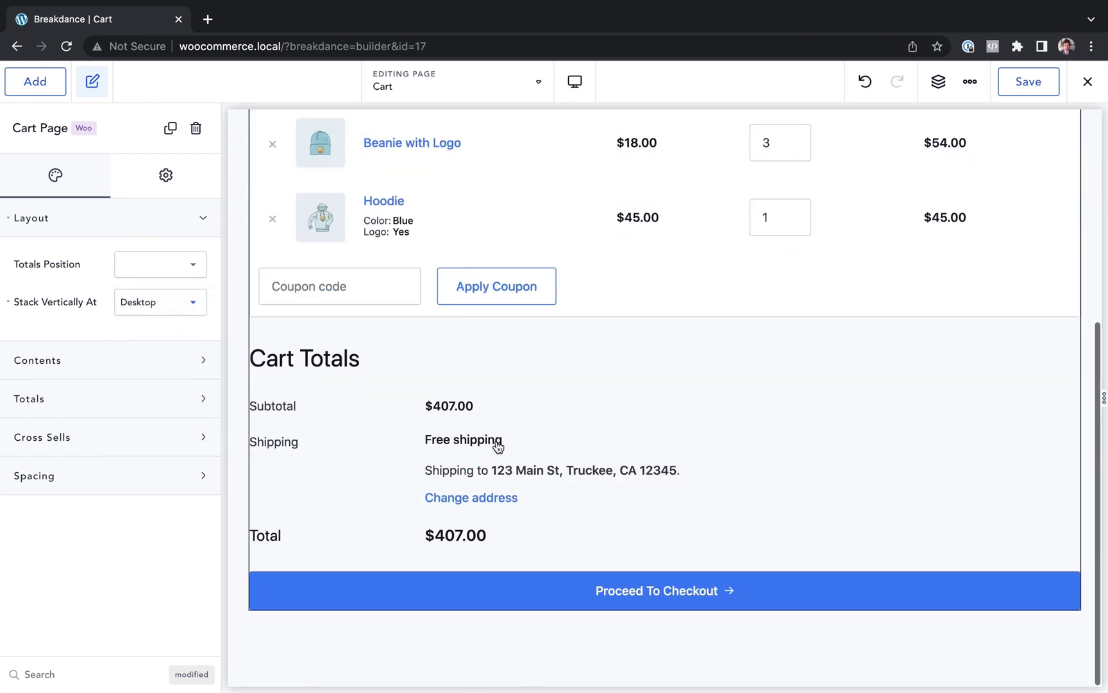
pyautogui.scroll(5, 510, 406)
# Give the cart's section a custom 800px width, then reset its size settings.
pyautogui.click(413, 244)
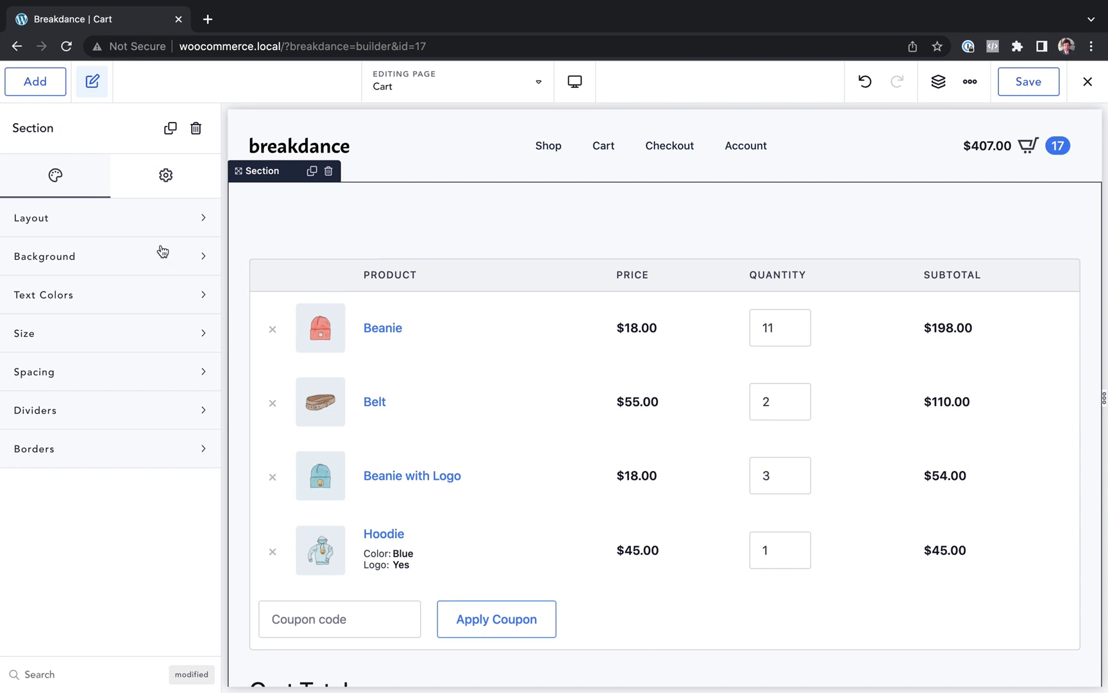
pyautogui.click(152, 339)
pyautogui.click(157, 423)
pyautogui.click(156, 488)
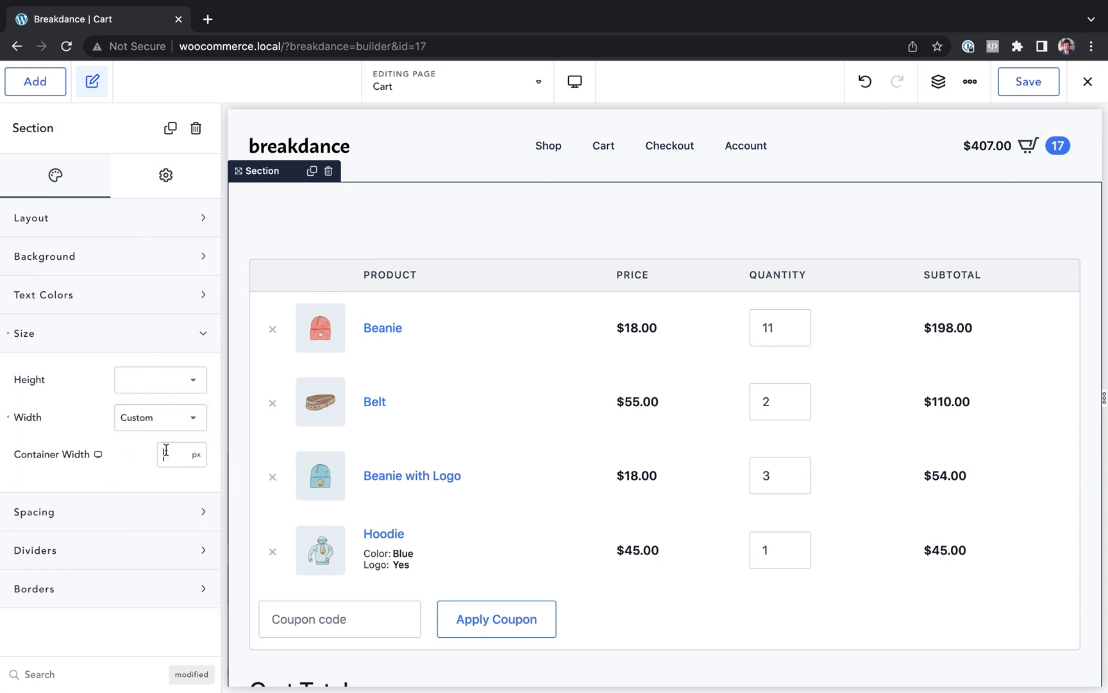
pyautogui.write('800')
pyautogui.scroll(-5, 490, 467)
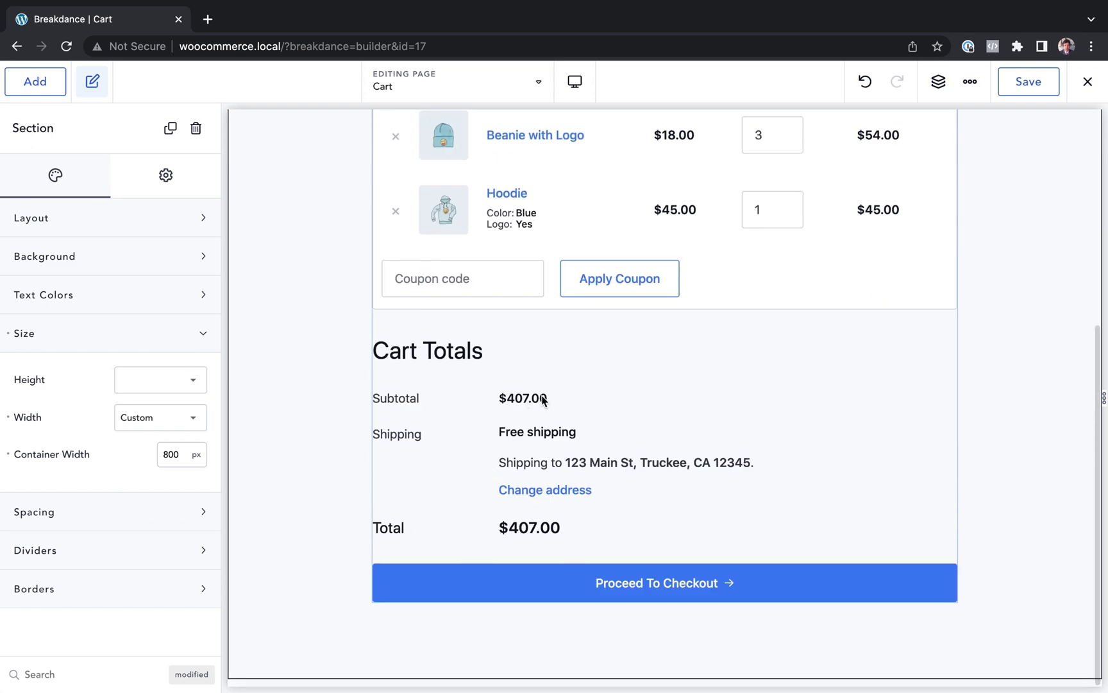
pyautogui.click(7, 340)
pyautogui.scroll(5, 340, 275)
pyautogui.click(356, 322)
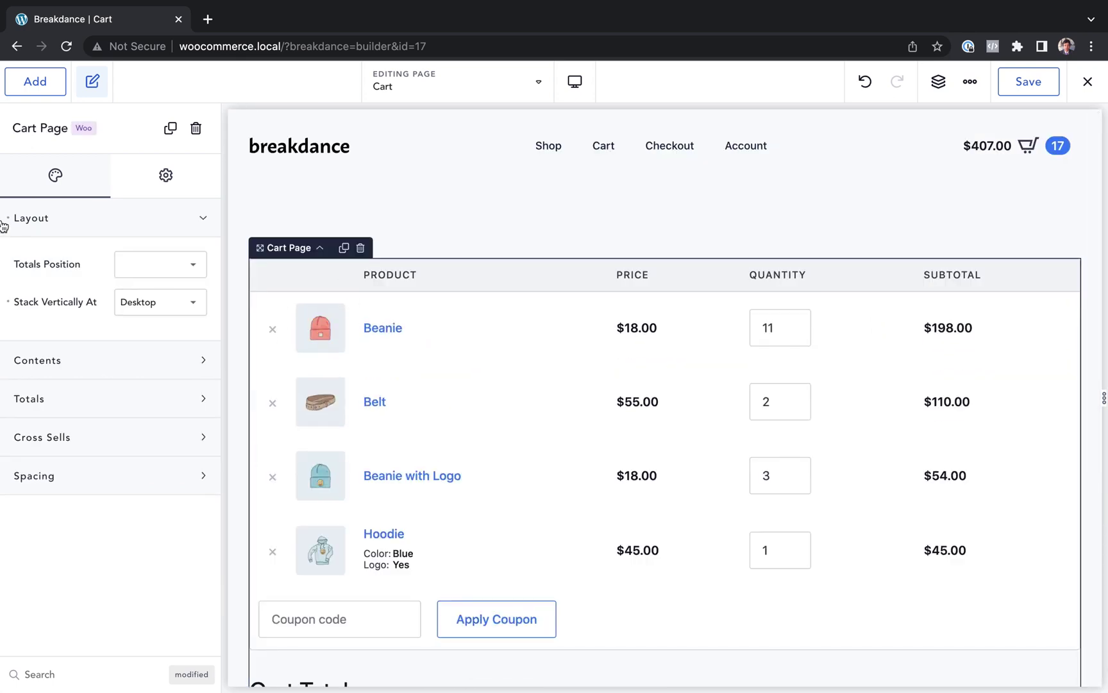
pyautogui.click(8, 302)
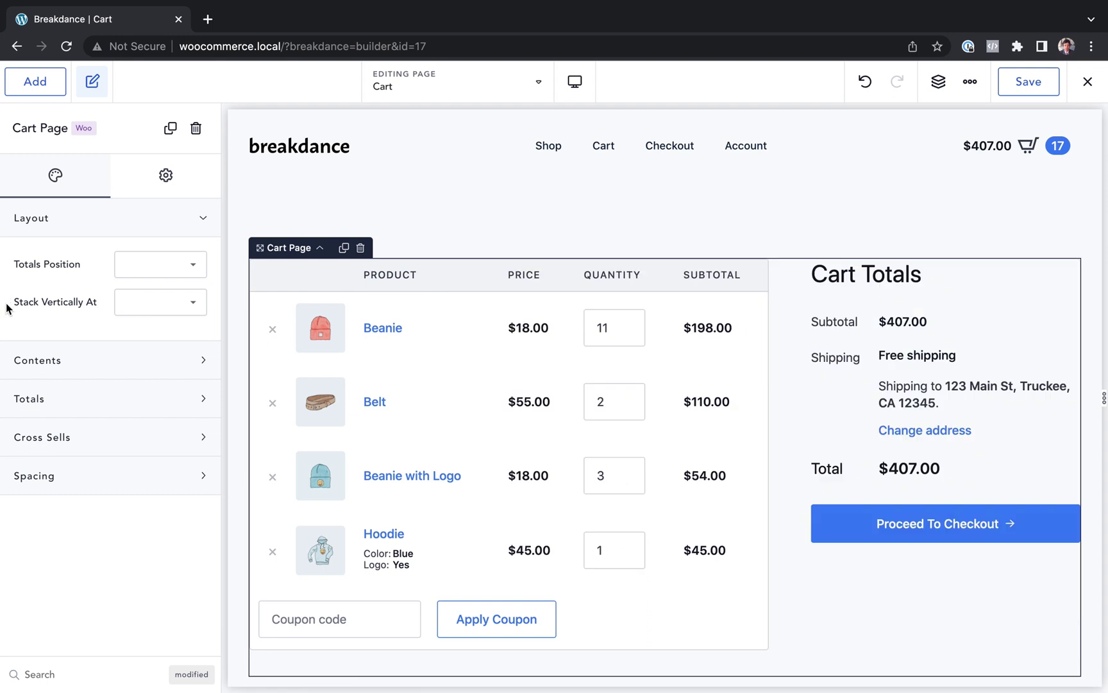
pyautogui.click(150, 272)
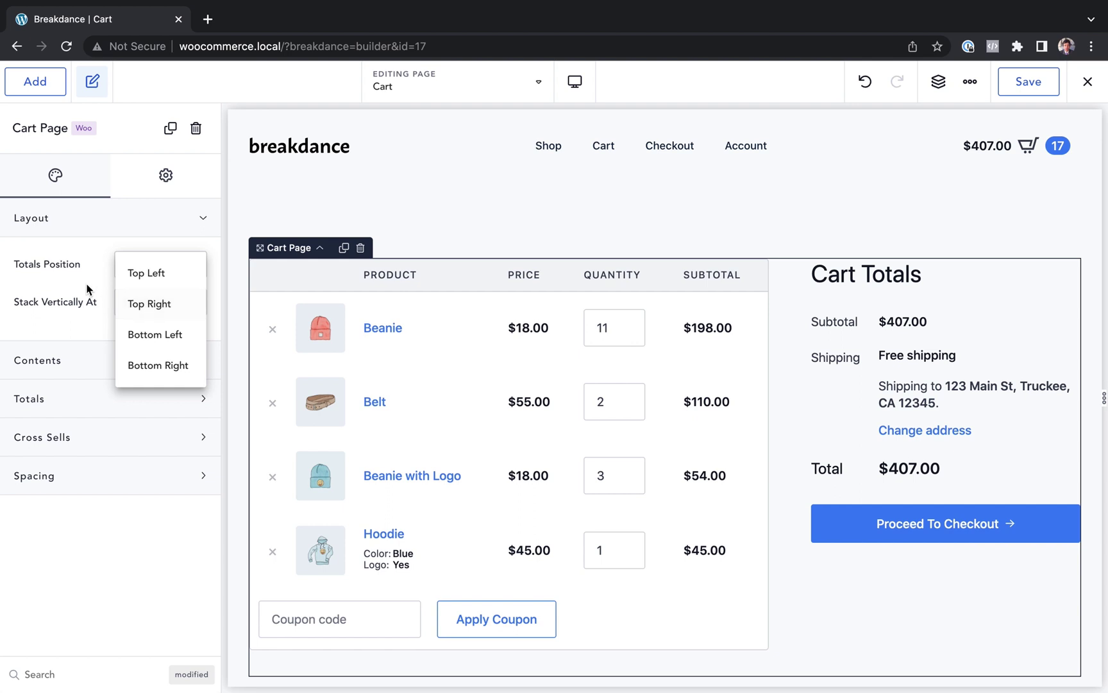
pyautogui.click(64, 272)
pyautogui.click(122, 221)
pyautogui.click(123, 257)
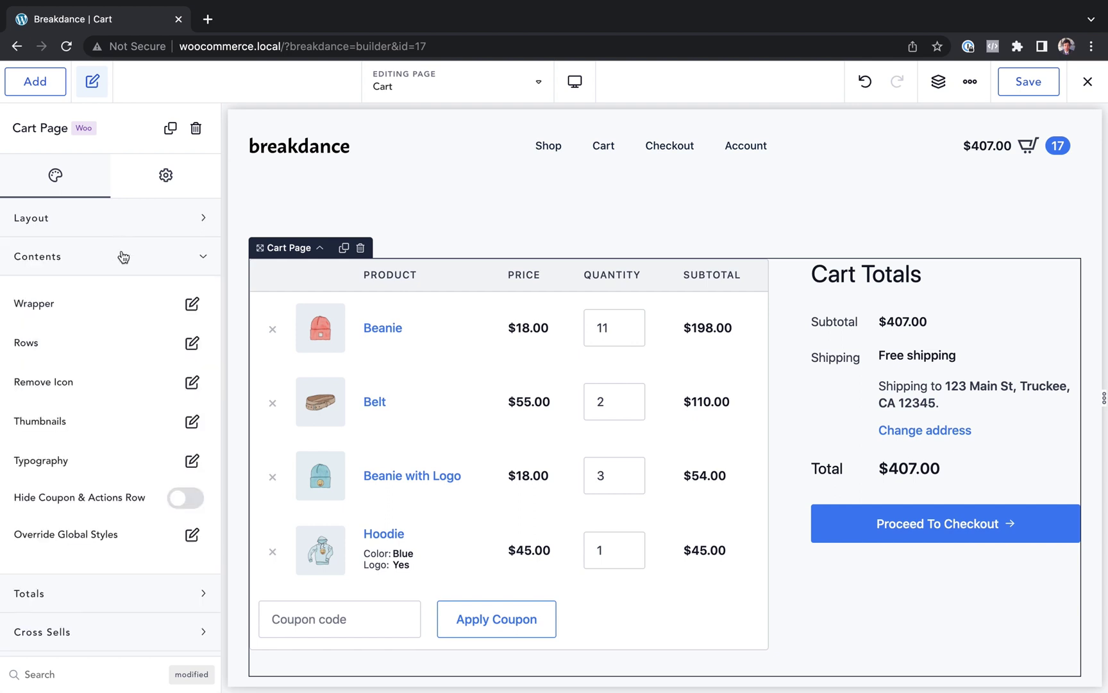
pyautogui.click(194, 304)
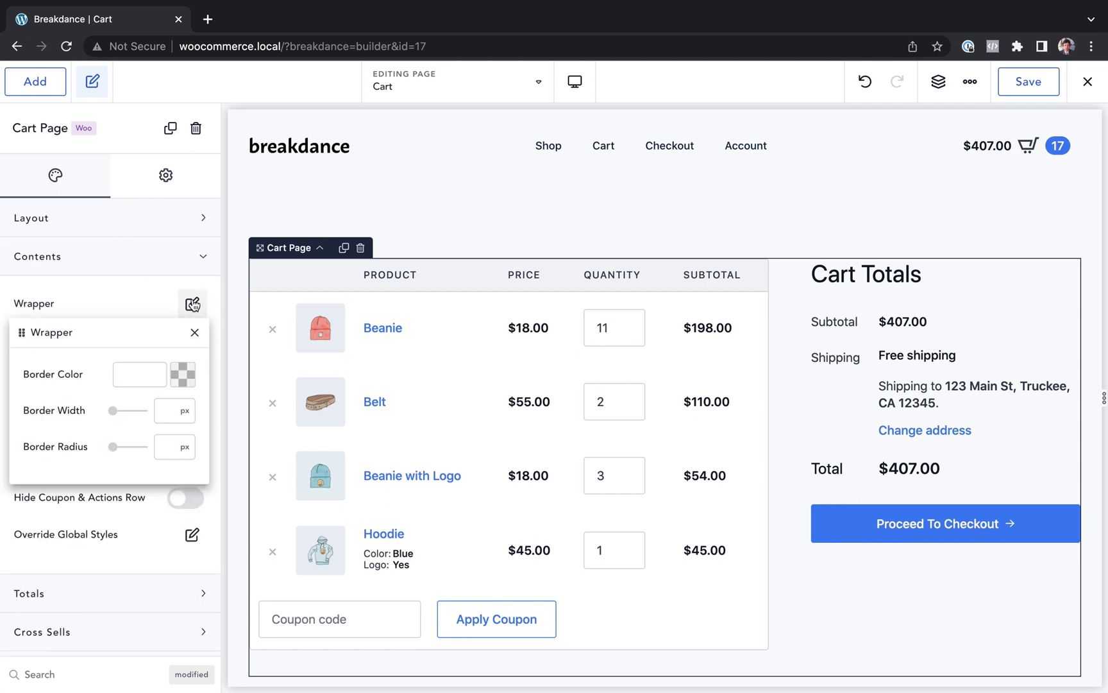
pyautogui.click(183, 375)
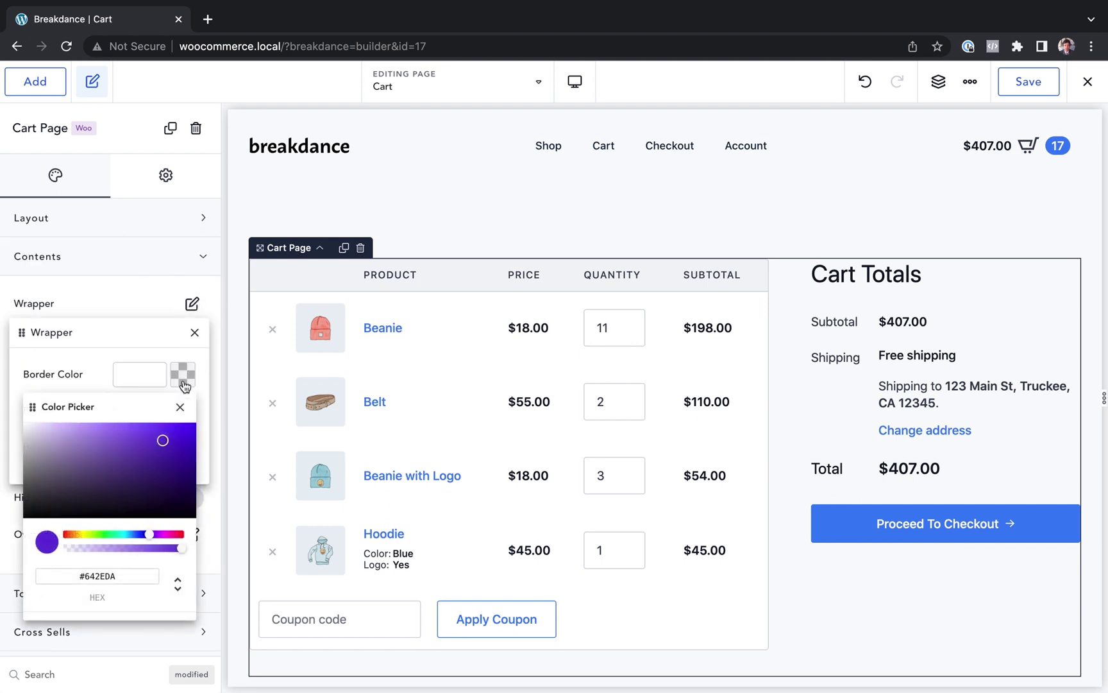
pyautogui.click(163, 463)
pyautogui.moveTo(163, 462); pyautogui.dragTo(197, 535)
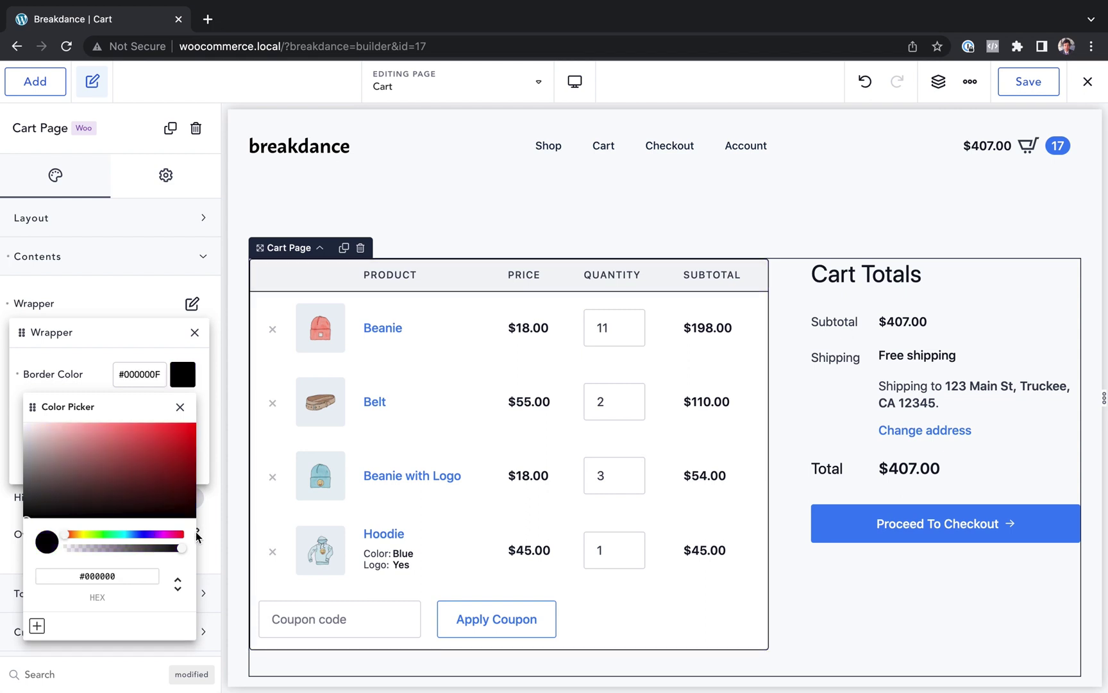
pyautogui.click(180, 407)
pyautogui.write('3')
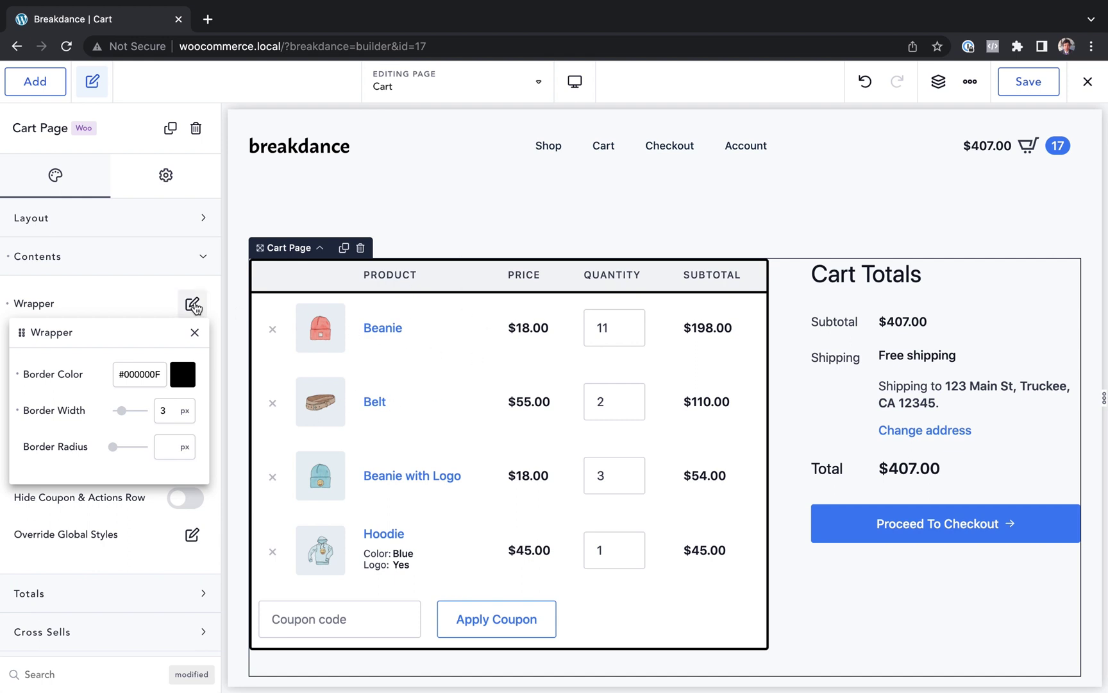
pyautogui.click(153, 307)
pyautogui.click(8, 257)
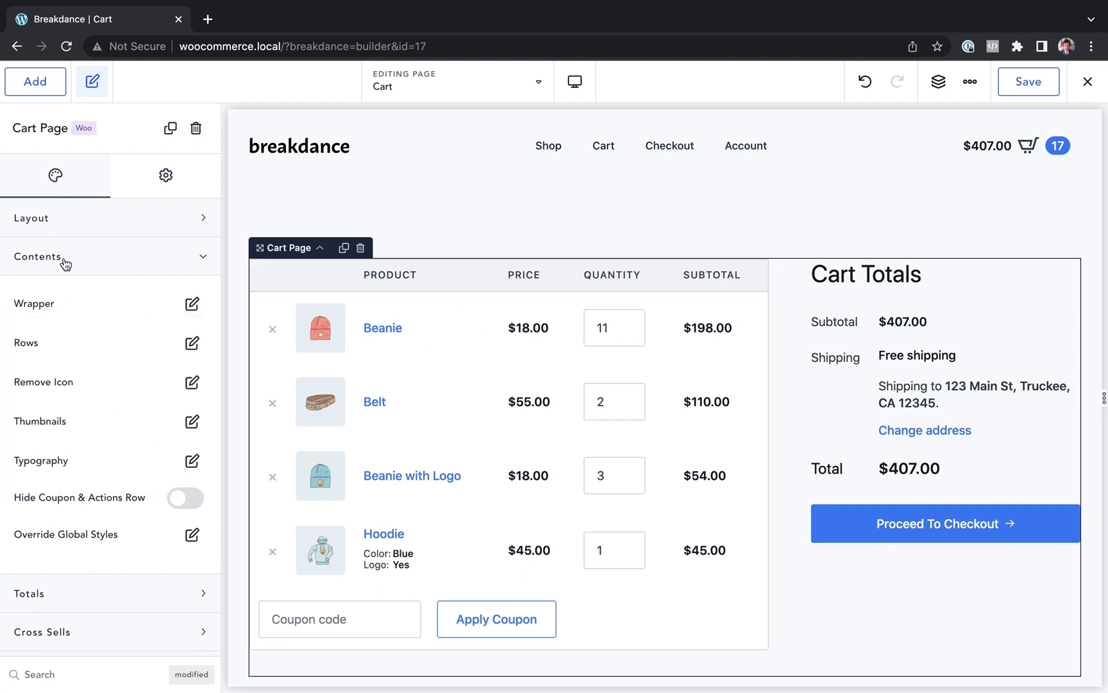
pyautogui.click(65, 263)
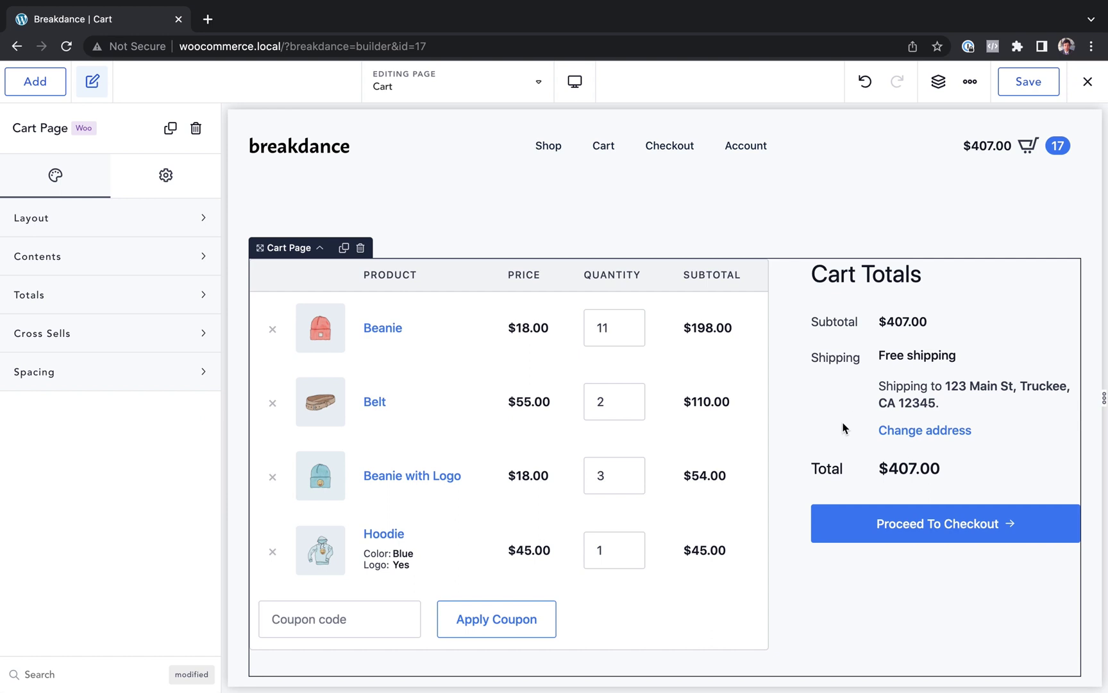
# Set the Cart Totals wrapper background to white #FFFFFF.
pyautogui.click(67, 311)
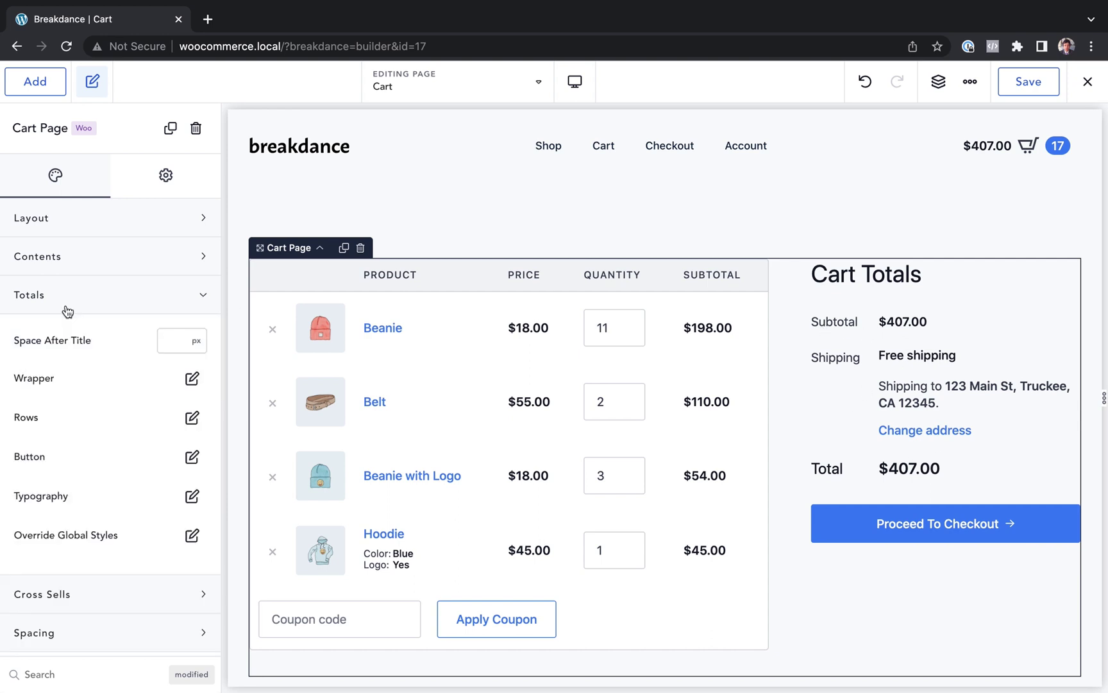
pyautogui.click(192, 378)
pyautogui.click(191, 485)
pyautogui.moveTo(134, 539); pyautogui.dragTo(16, 463)
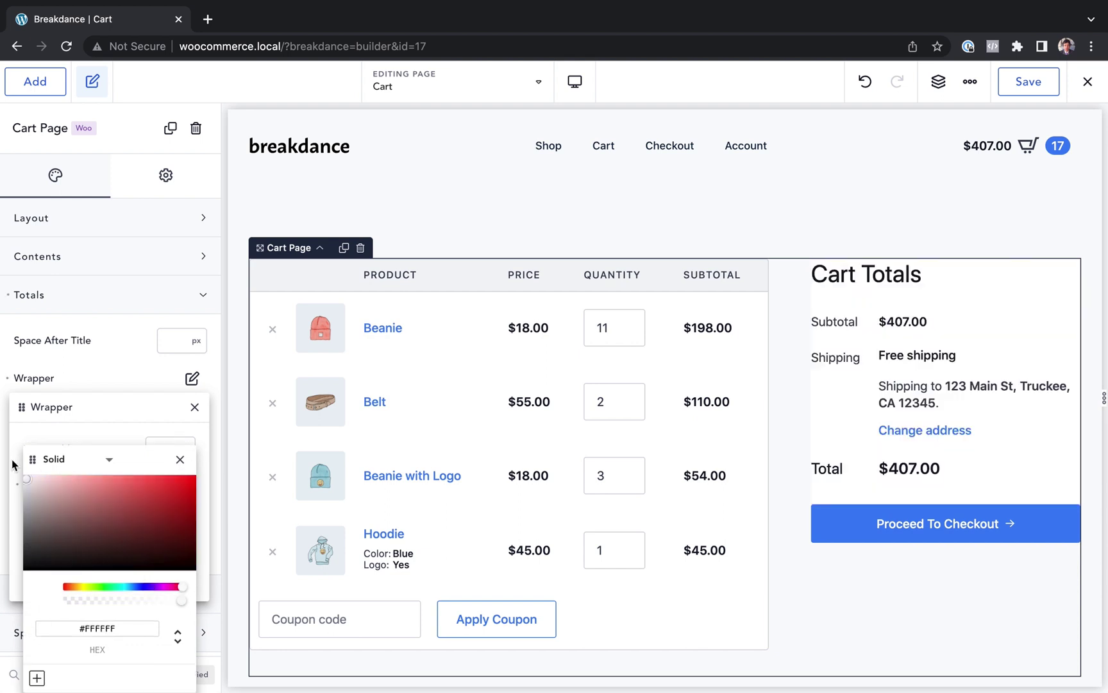
pyautogui.click(183, 459)
# Add a drop shadow to the Cart Totals wrapper borders.
pyautogui.click(180, 522)
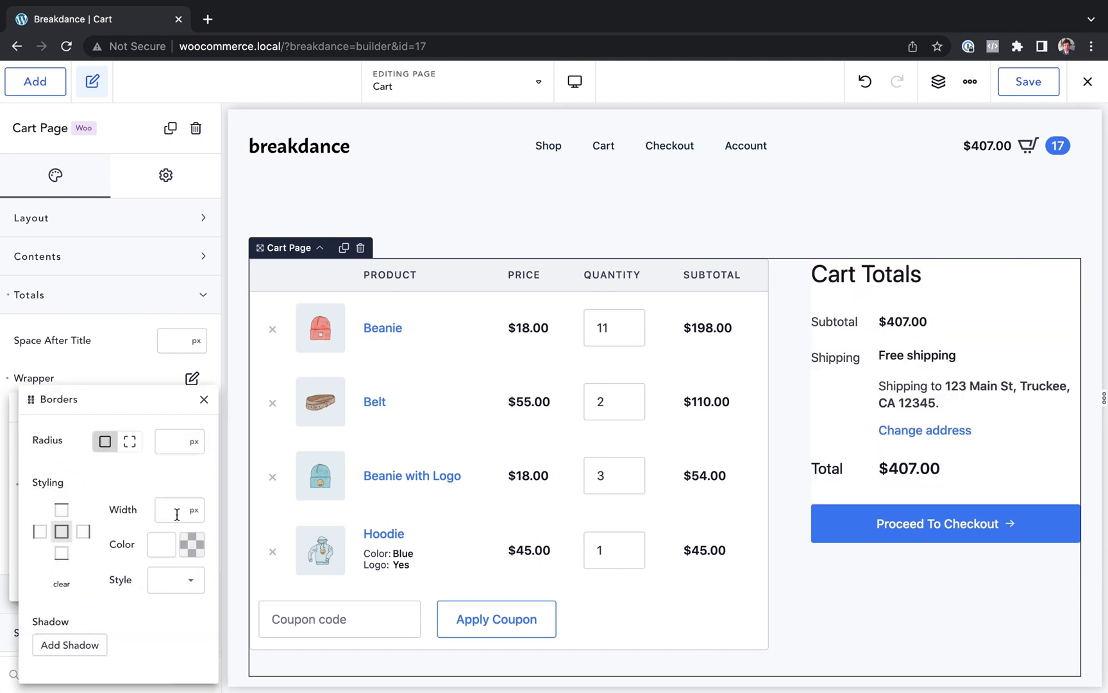
pyautogui.click(79, 642)
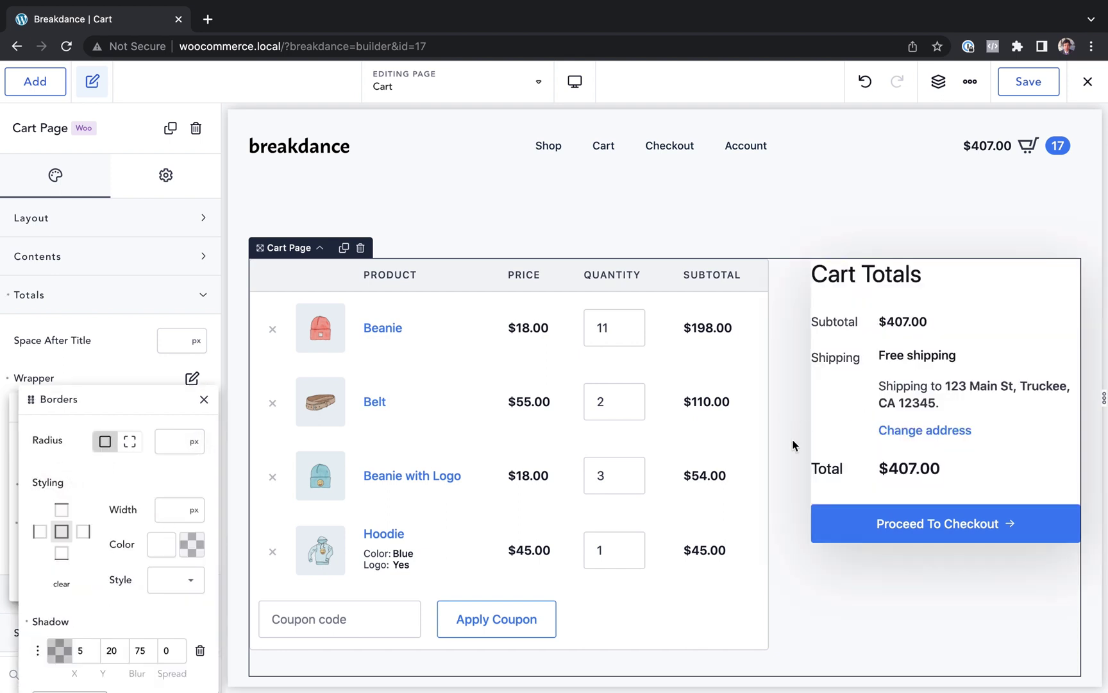
pyautogui.click(165, 441)
pyautogui.click(203, 400)
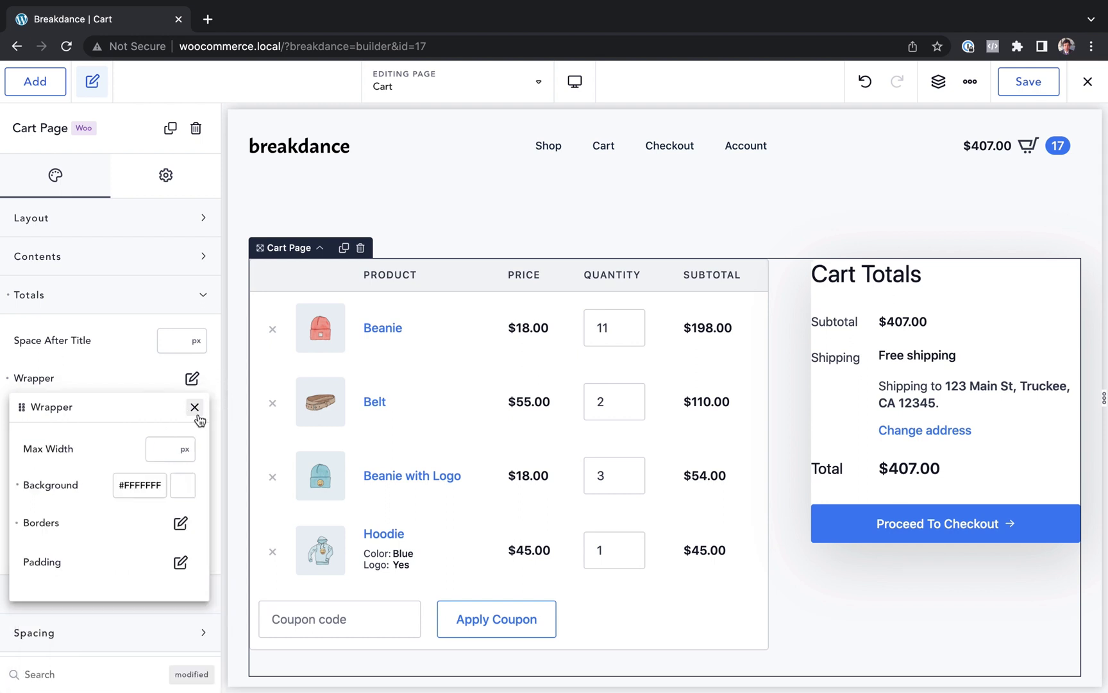
# Apply 25 px padding to all sides of the Cart Totals wrapper.
pyautogui.click(180, 561)
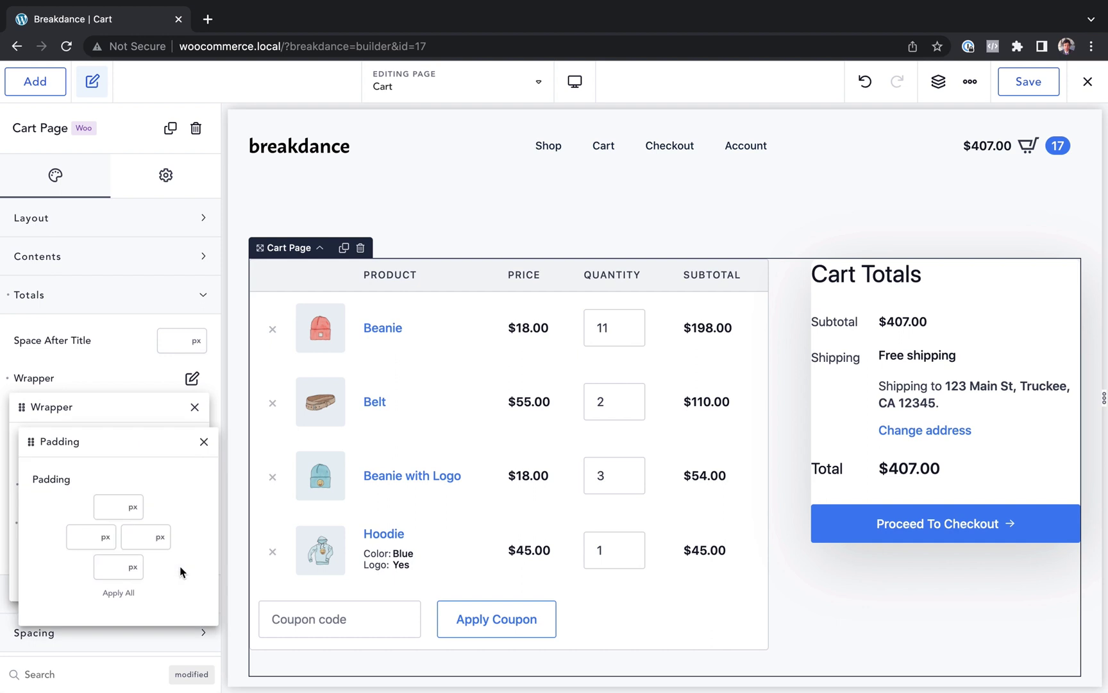
pyautogui.write('25')
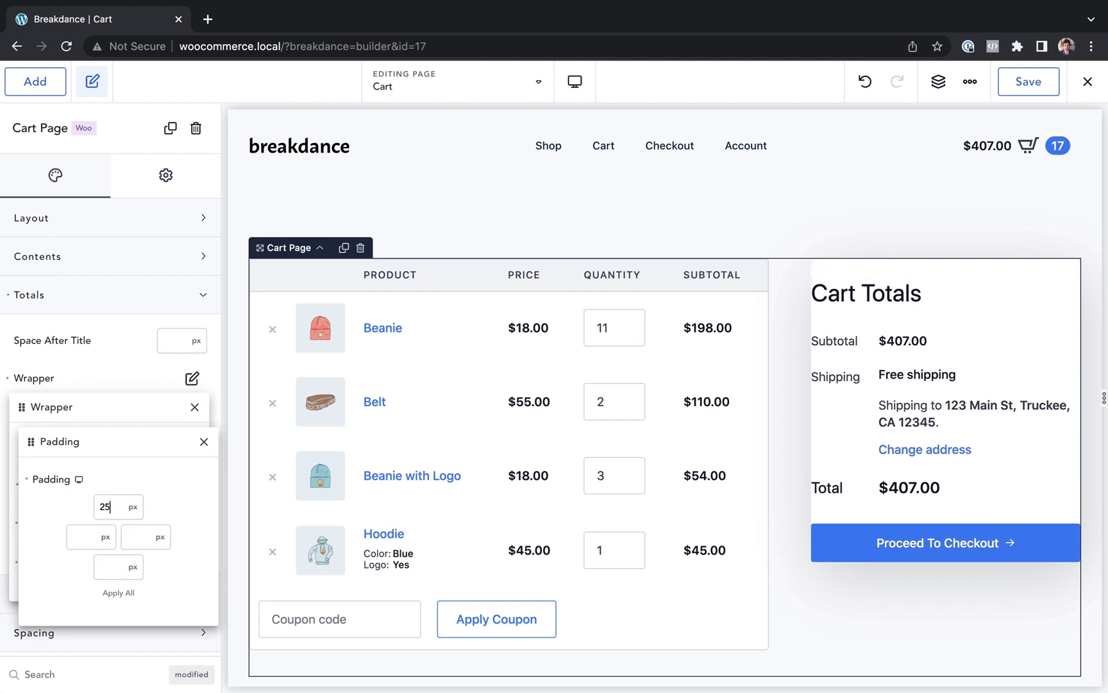
pyautogui.click(118, 593)
pyautogui.click(204, 442)
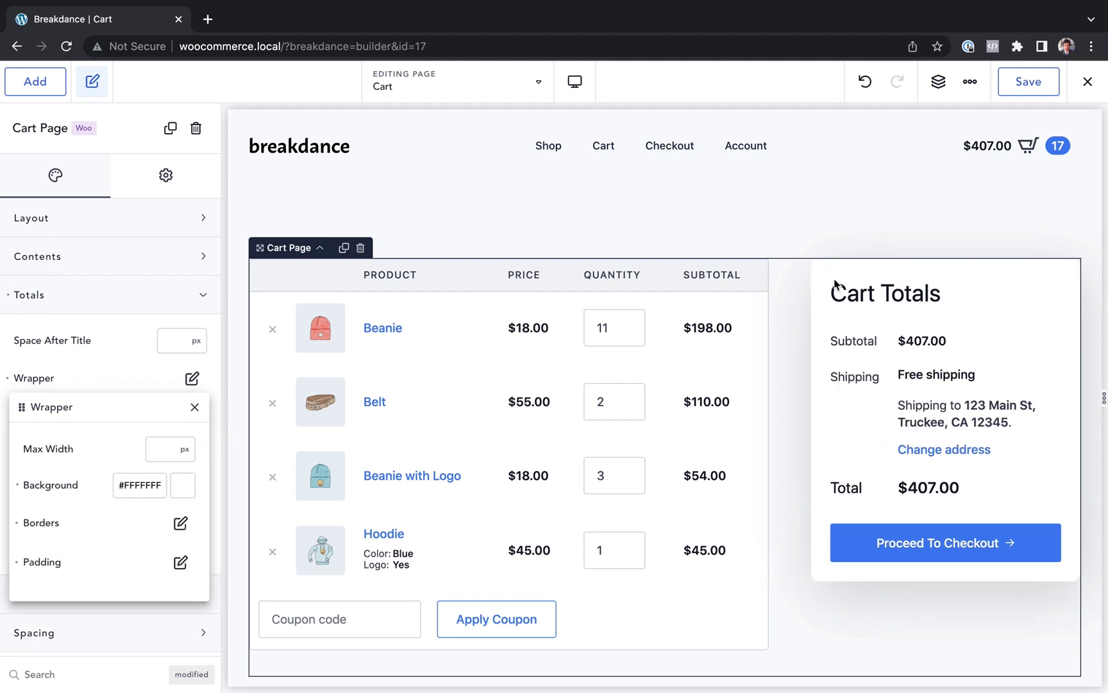
pyautogui.click(836, 254)
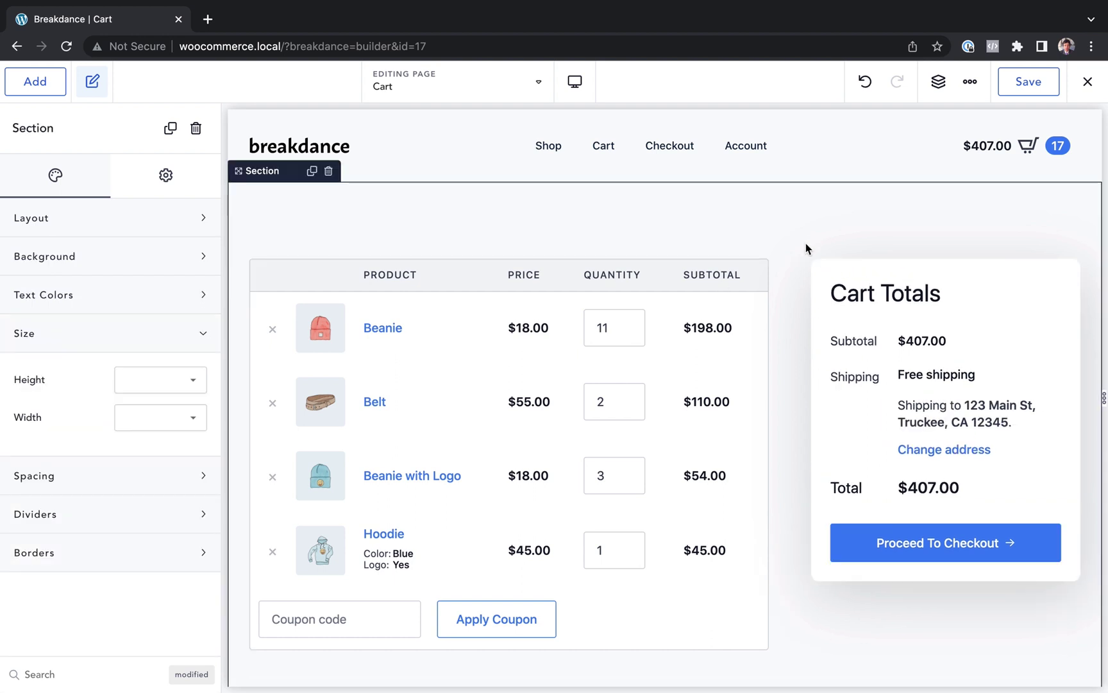
pyautogui.click(836, 412)
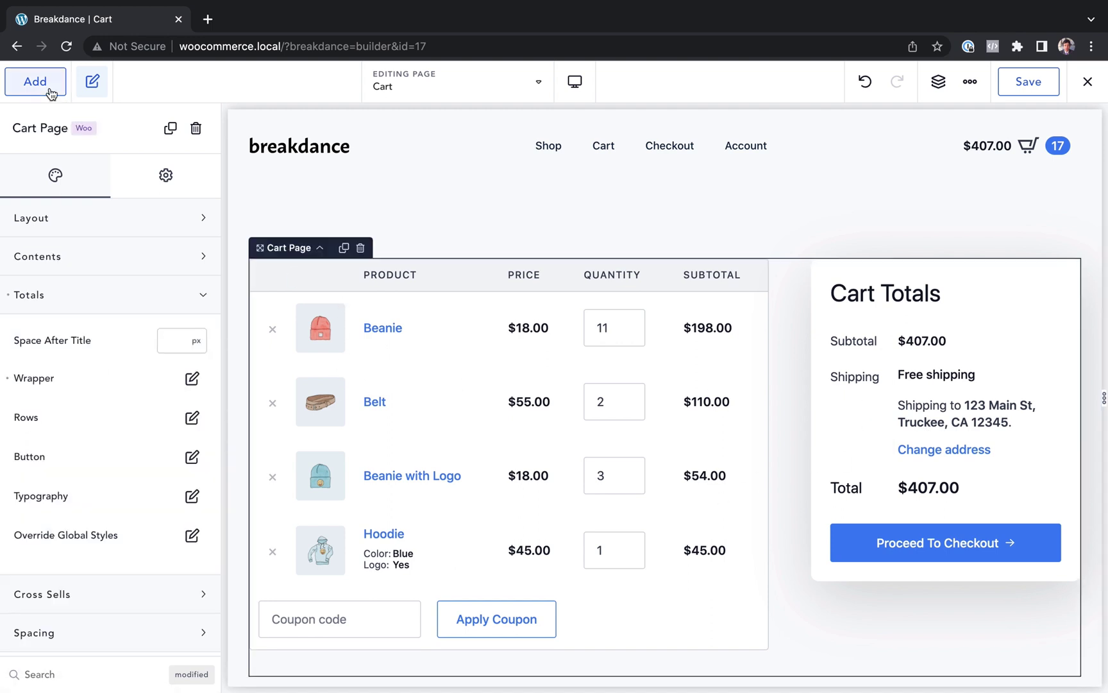
# Add a Heading element and move it above the cart table.
pyautogui.scroll(-2, 563, 341)
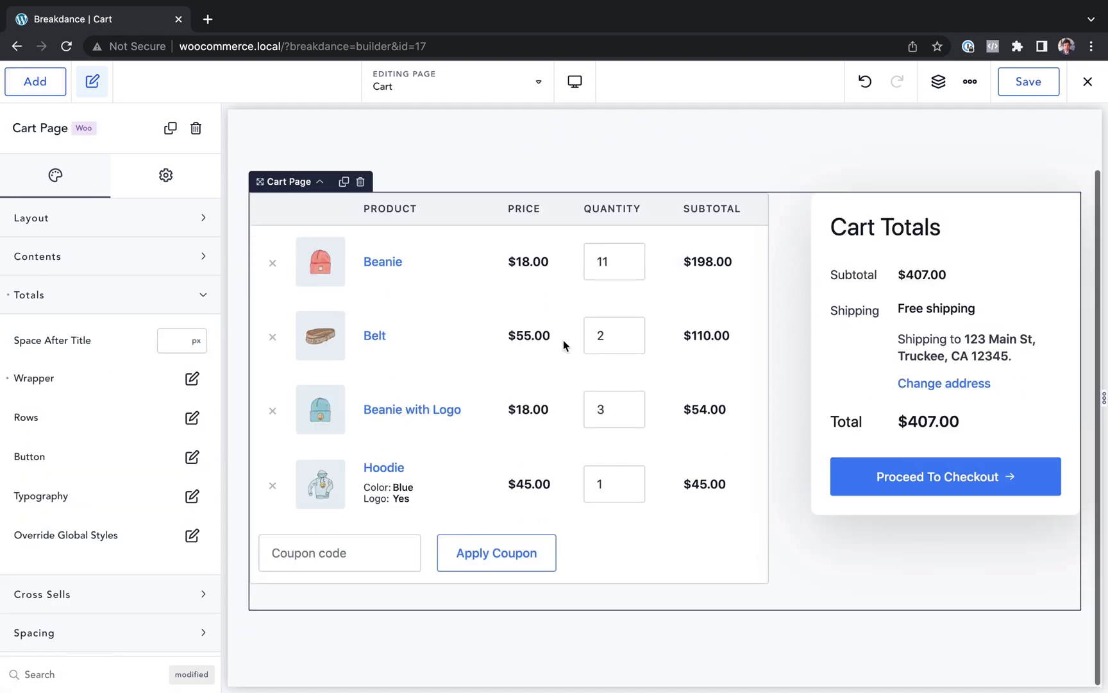
pyautogui.click(35, 89)
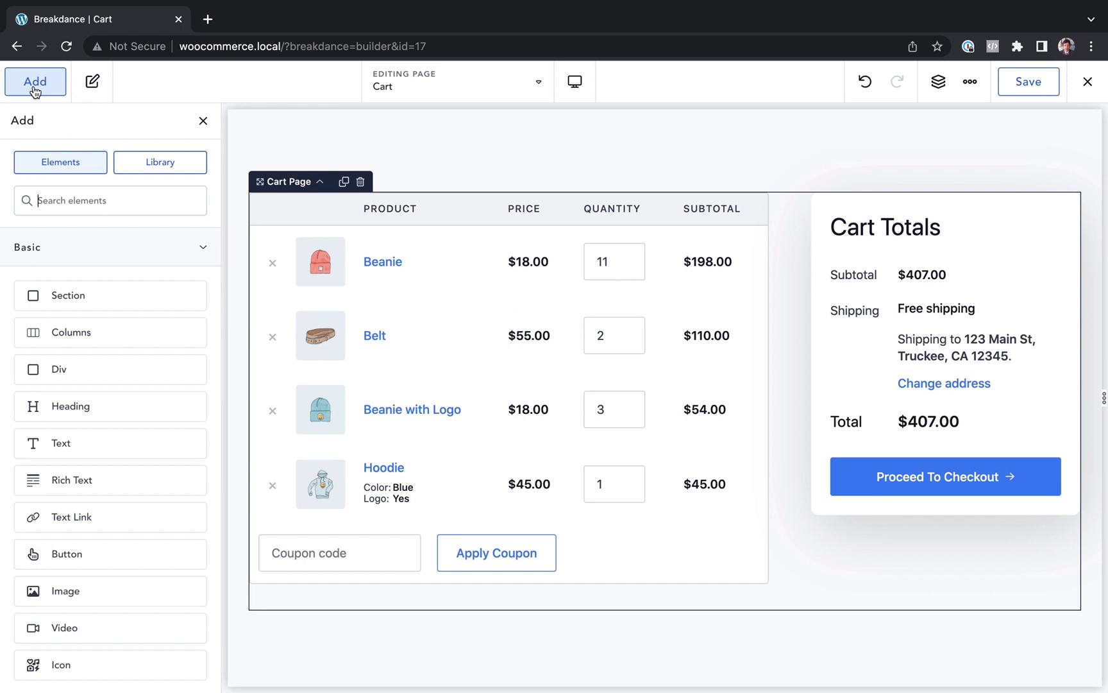
pyautogui.write('head')
pyautogui.click(77, 264)
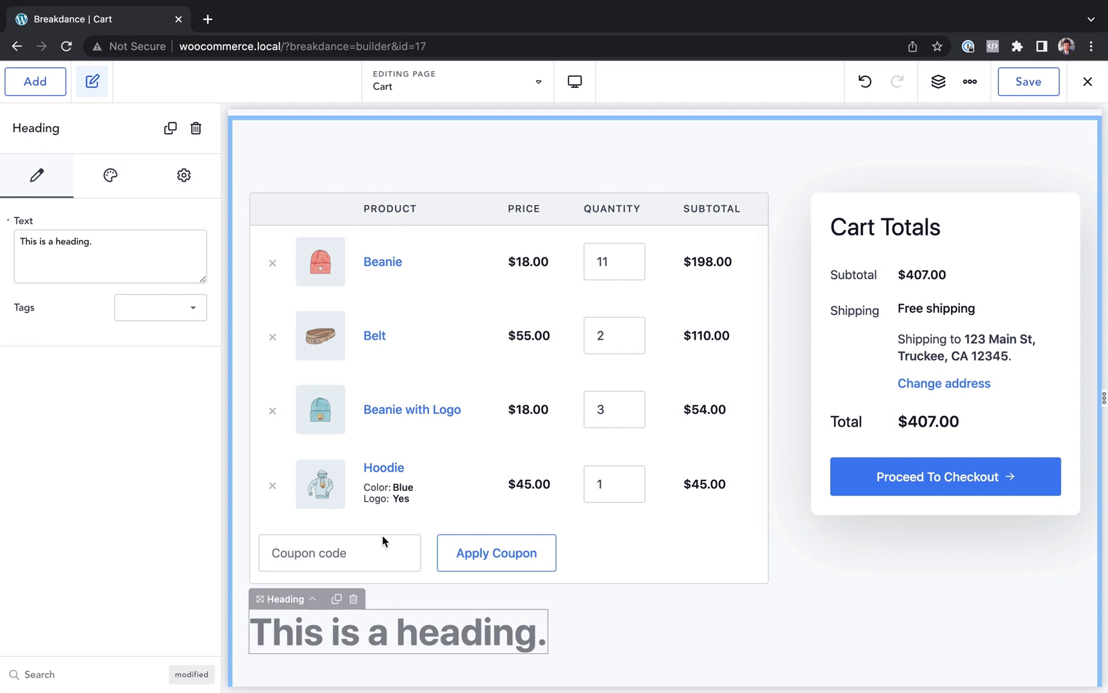
pyautogui.moveTo(383, 540); pyautogui.dragTo(375, 211)
# Change the heading text to 'Free shipping until midnight.'.
pyautogui.doubleClick(384, 228)
pyautogui.write('Free shpiping')
pyautogui.press('super+a')
pyautogui.write('Free shipping until midnight.')
pyautogui.click(494, 144)
# Set the heading's tag to h2.
pyautogui.click(448, 218)
pyautogui.click(163, 318)
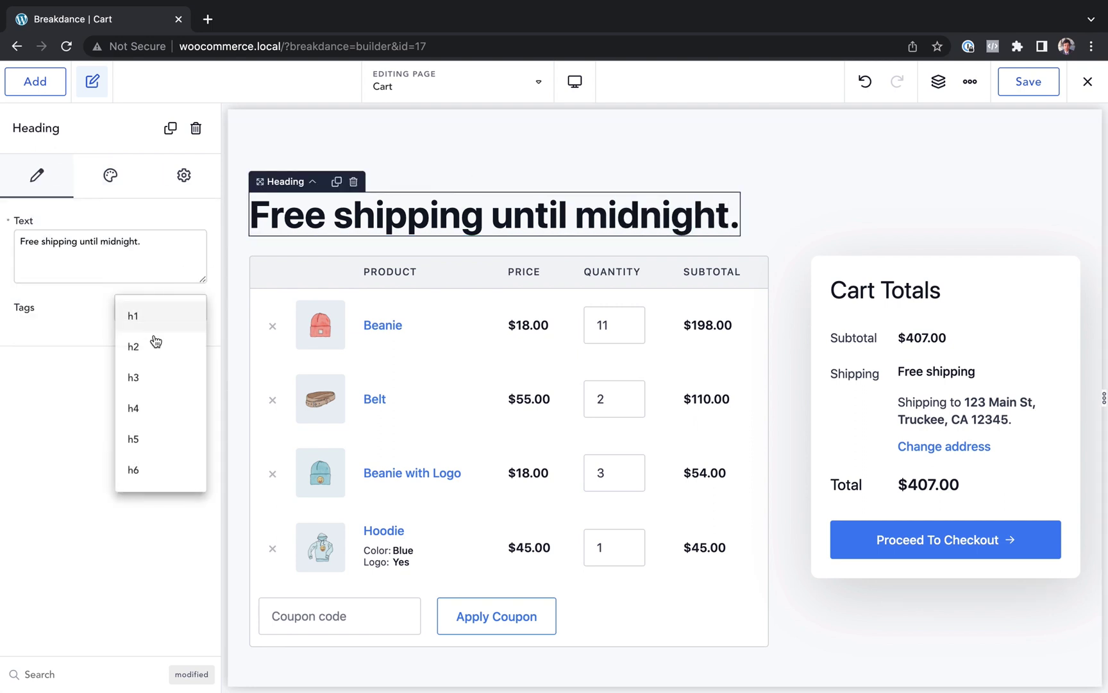
pyautogui.click(148, 357)
pyautogui.click(708, 191)
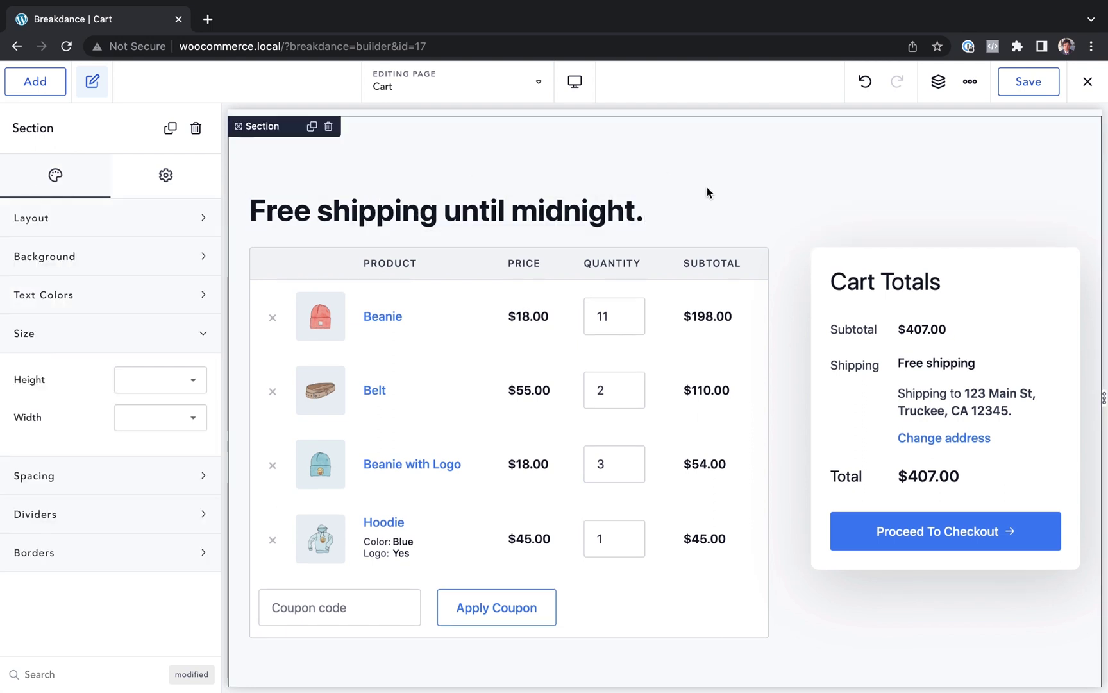